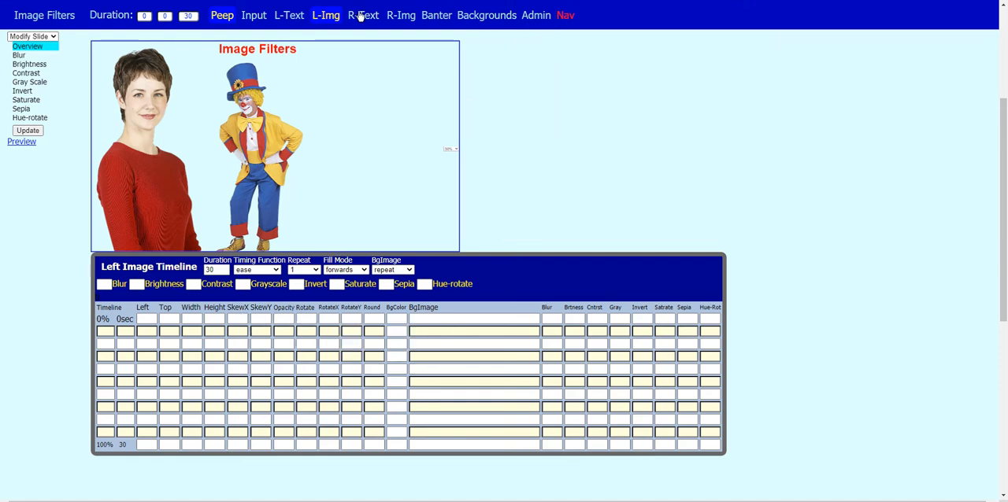
# Show the left image timeline with the blur slider, and read the value-range hints of the filter columns
pyautogui.click(319, 17)
pyautogui.click(322, 17)
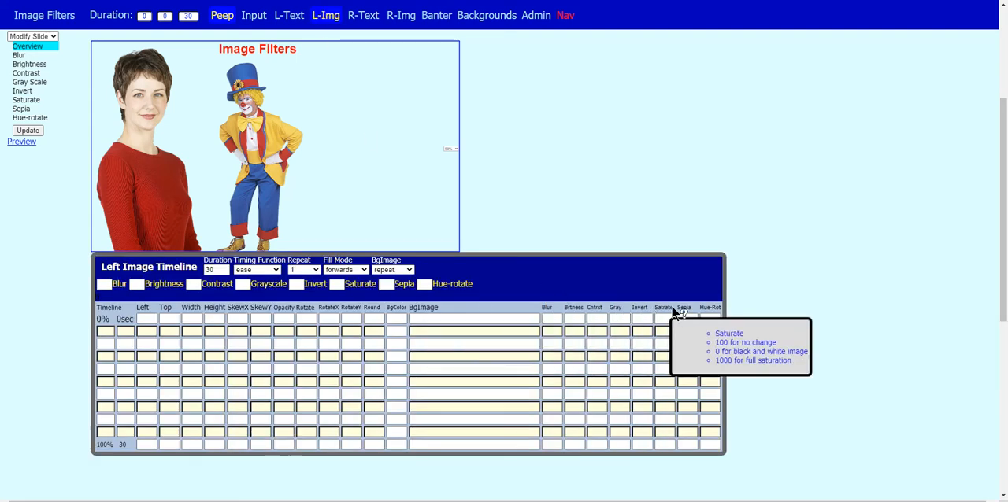
pyautogui.moveTo(713, 310)
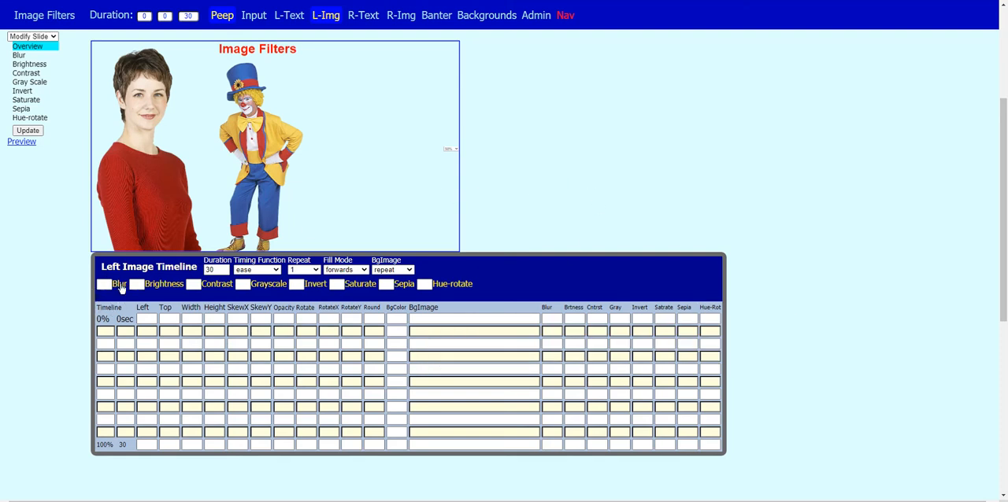
pyautogui.click(120, 287)
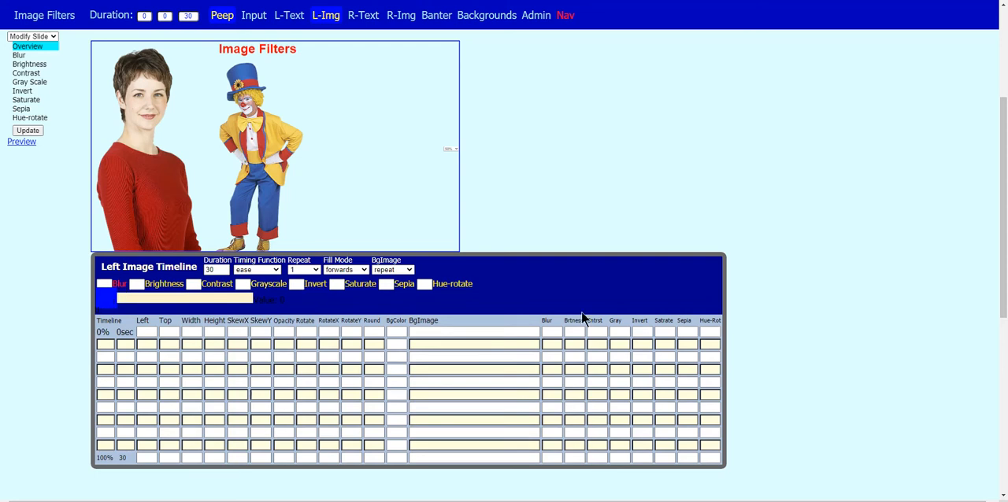
pyautogui.moveTo(564, 321)
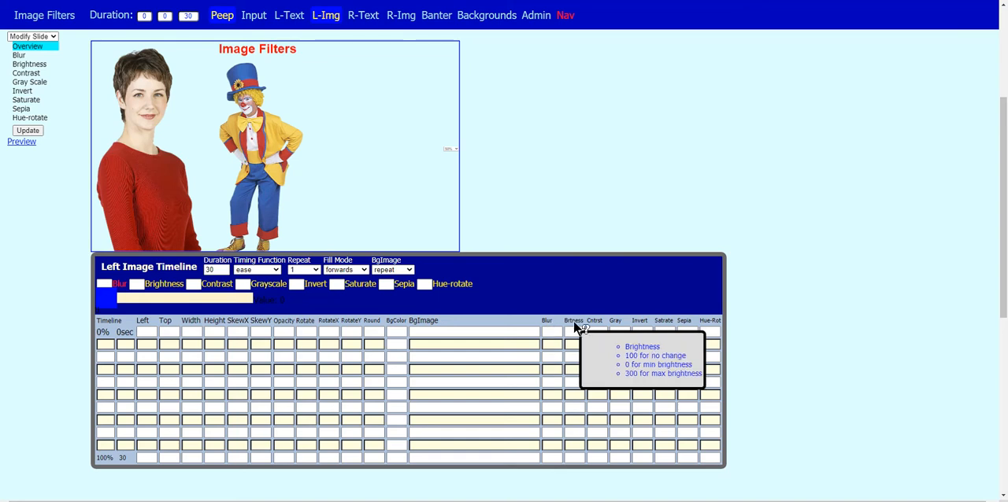
pyautogui.moveTo(644, 323)
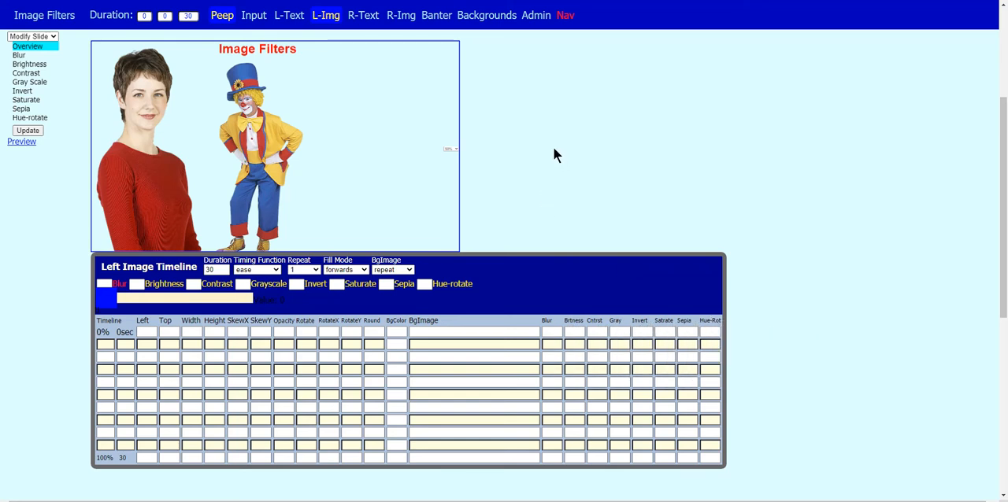
# Try the blur filter on the left image by raising it to 20 and returning it to 0, twice
pyautogui.click(104, 297)
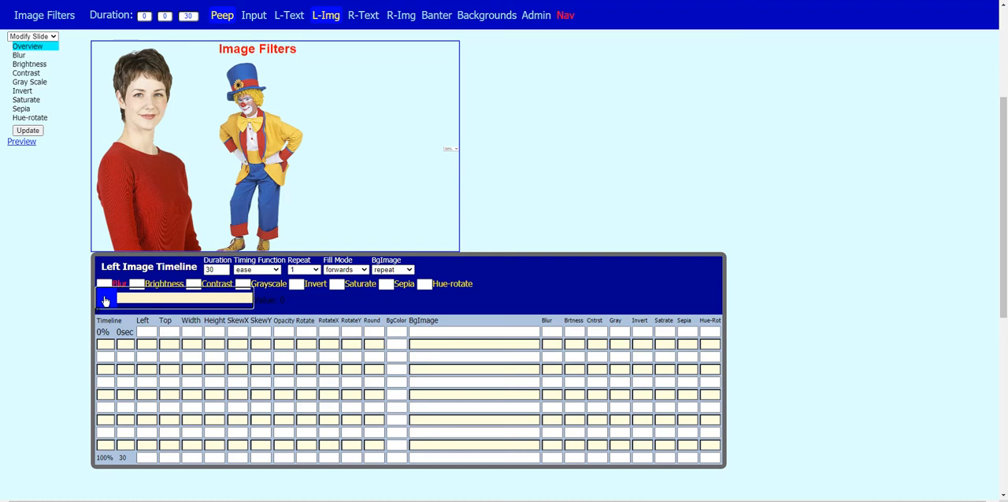
pyautogui.moveTo(105, 301); pyautogui.dragTo(244, 304)
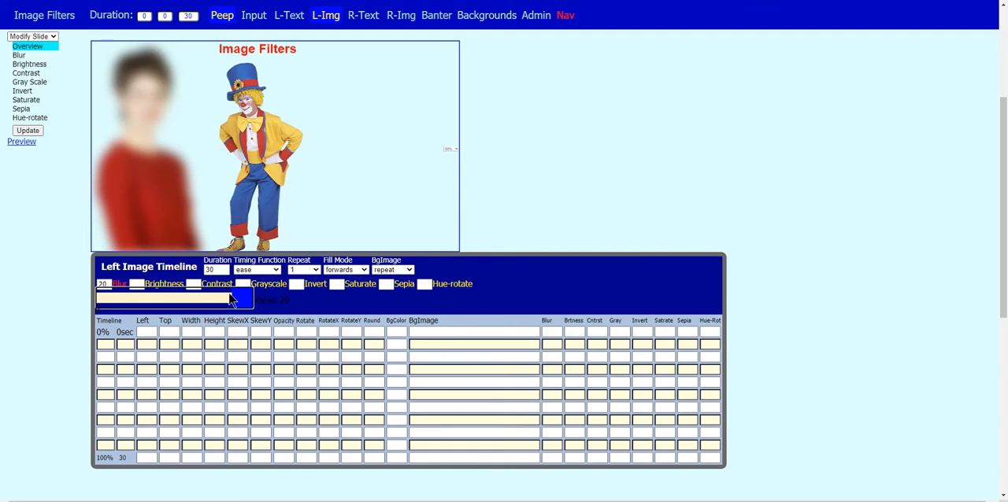
pyautogui.moveTo(244, 300); pyautogui.dragTo(99, 303)
pyautogui.moveTo(366, 329)
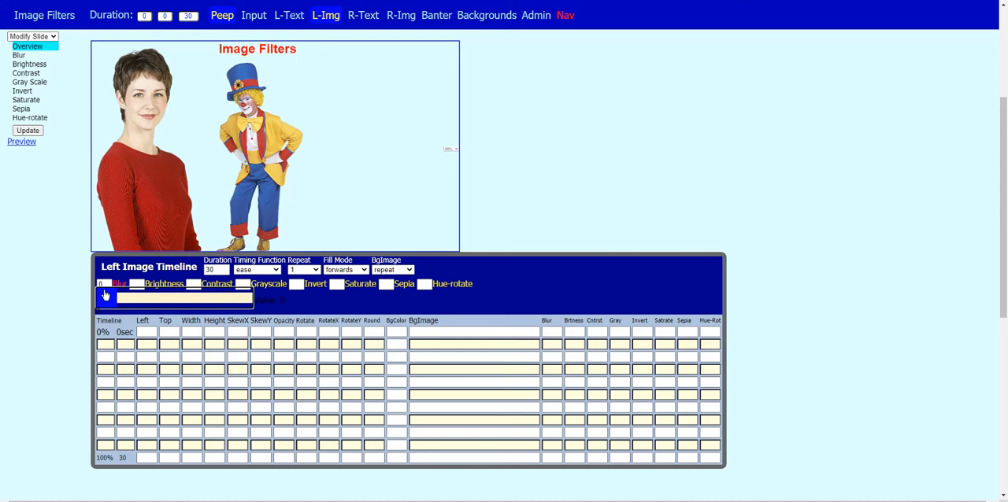
pyautogui.moveTo(114, 302); pyautogui.dragTo(252, 303)
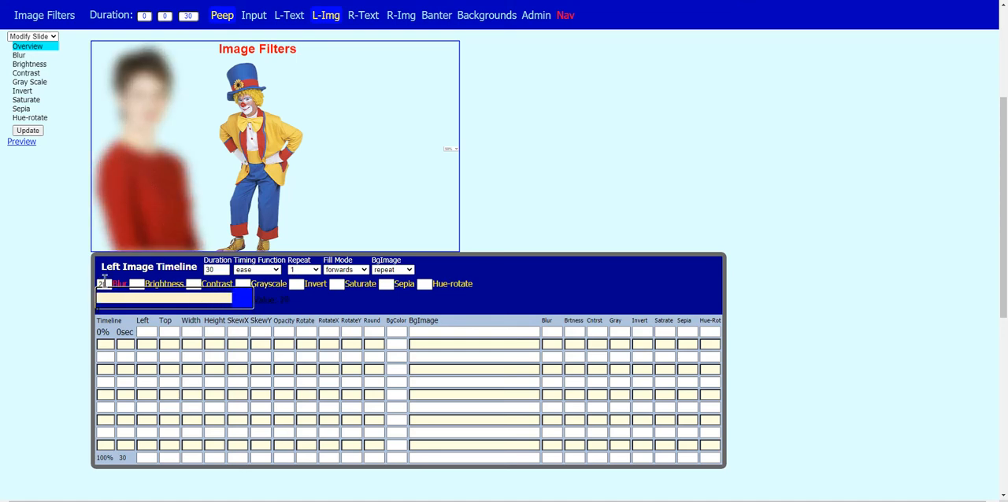
pyautogui.moveTo(236, 301); pyautogui.dragTo(85, 305)
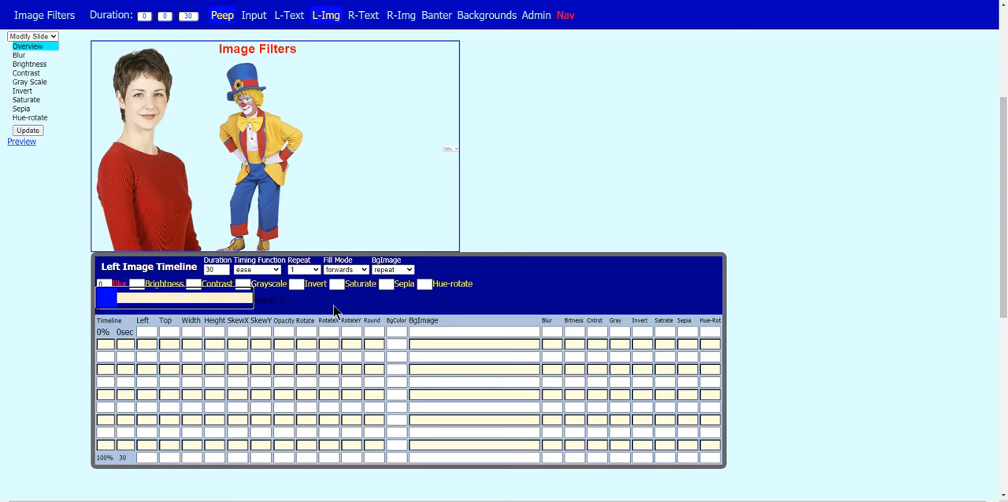
# Try the sepia filter on the left image at 100 and 43, and return it to 0
pyautogui.click(405, 286)
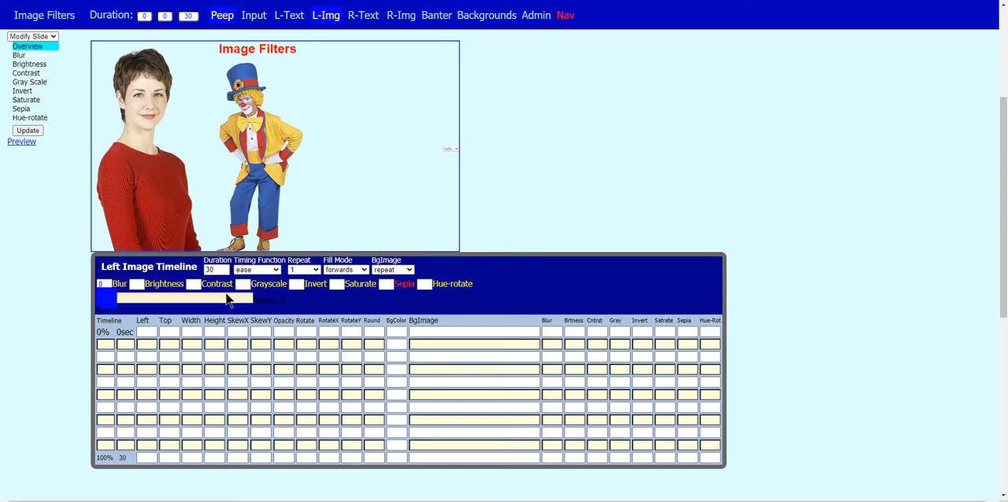
pyautogui.moveTo(104, 302); pyautogui.dragTo(257, 305)
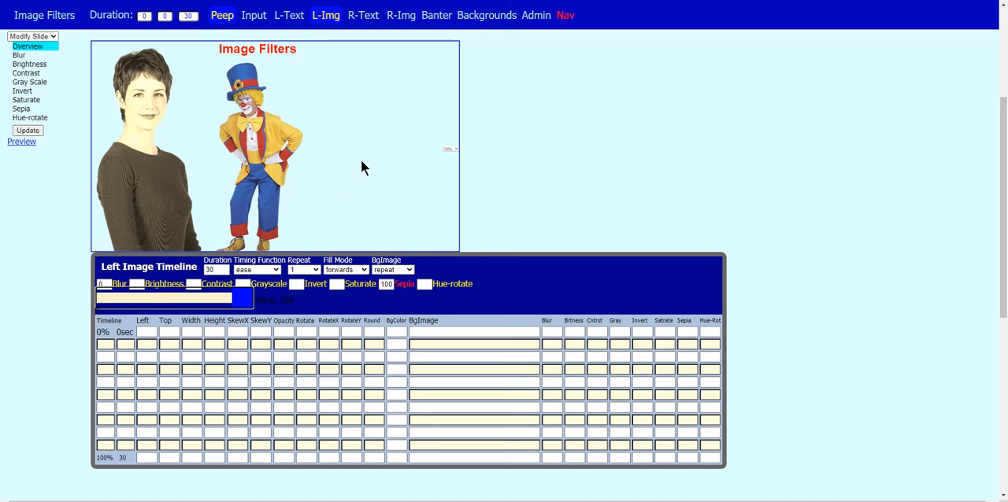
pyautogui.moveTo(244, 305); pyautogui.dragTo(165, 306)
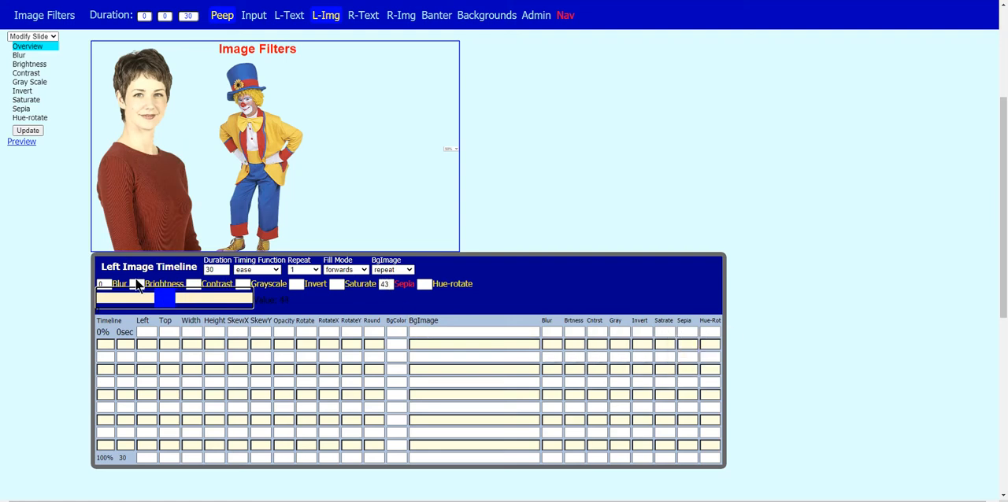
pyautogui.moveTo(160, 297); pyautogui.dragTo(99, 298)
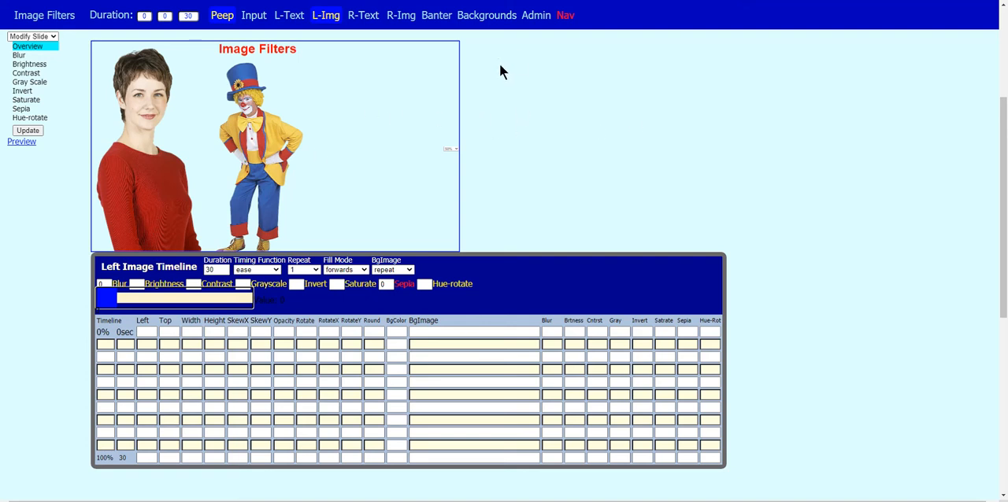
# Open the Blur slide, review its blur keyframes, and preview the animation before returning to the editor
pyautogui.click(18, 56)
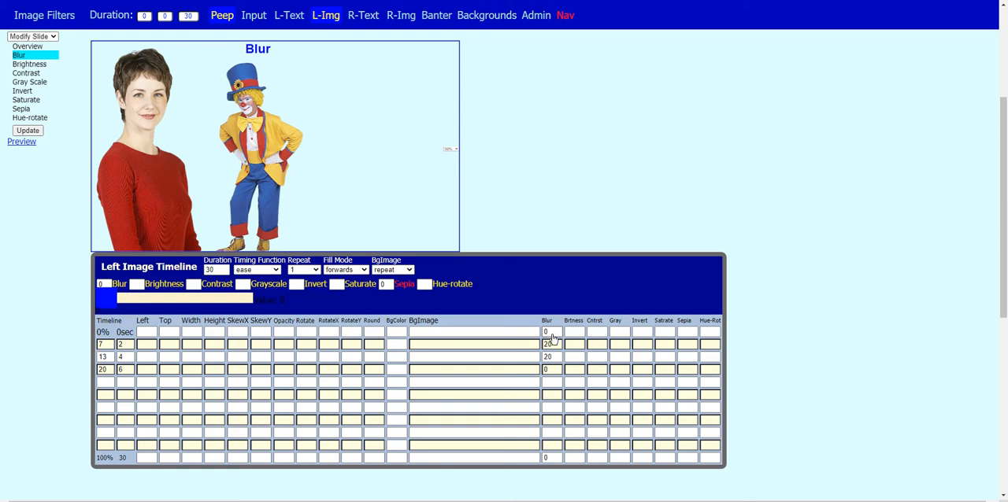
pyautogui.moveTo(551, 325)
pyautogui.click(26, 143)
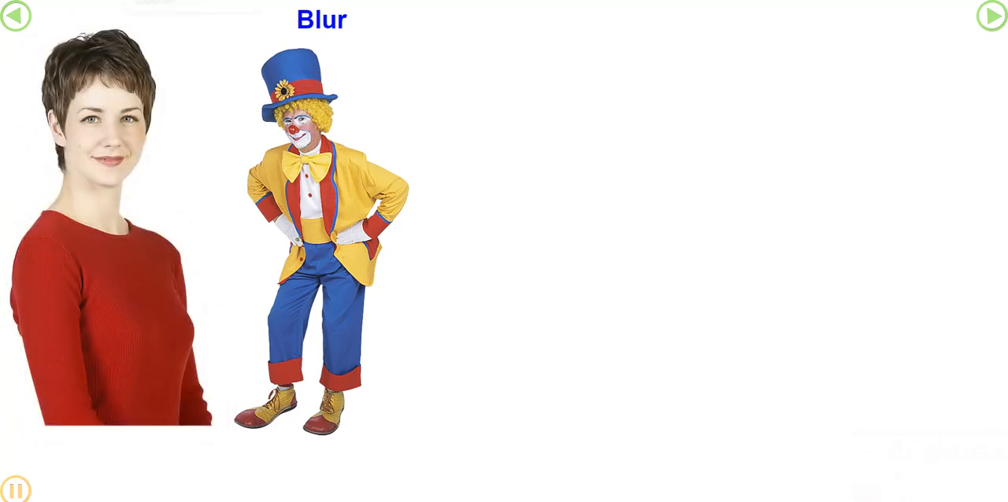
pyautogui.hotkey('ctrl', 'w')
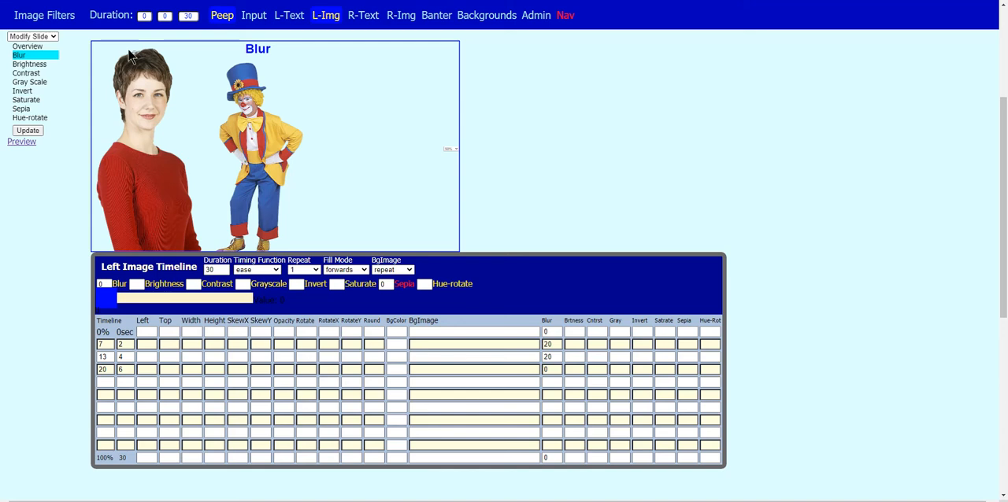
# Open the Brightness slide and try the left image's brightness at 0, finishing with it set to 100
pyautogui.click(24, 64)
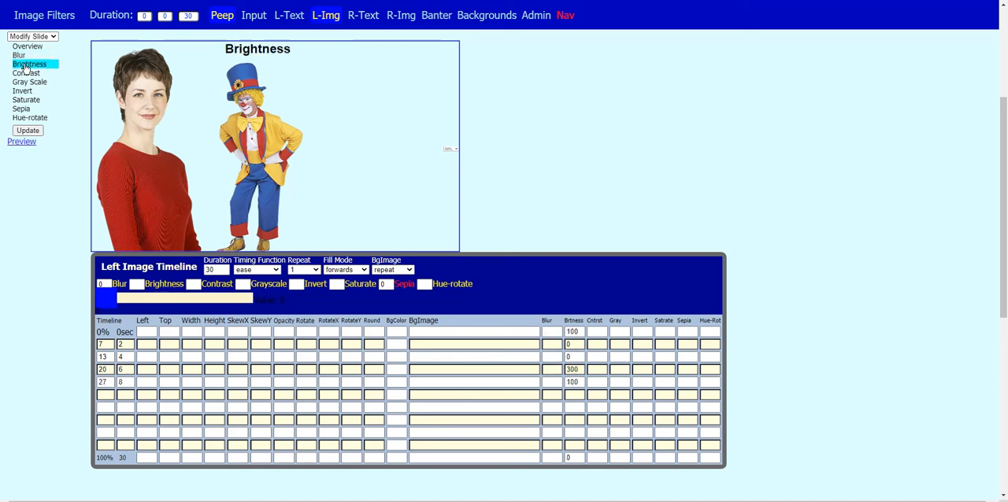
pyautogui.click(153, 288)
pyautogui.moveTo(155, 299); pyautogui.dragTo(99, 301)
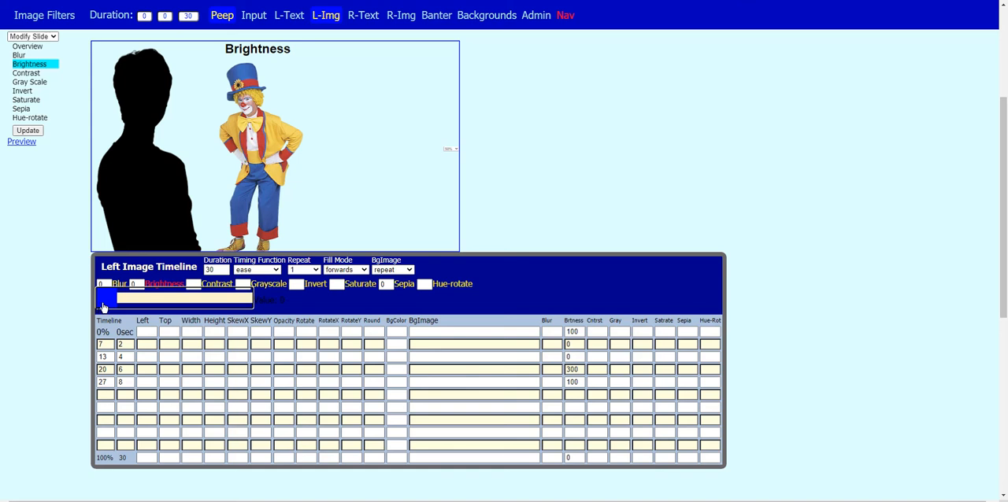
pyautogui.moveTo(107, 303); pyautogui.dragTo(153, 305)
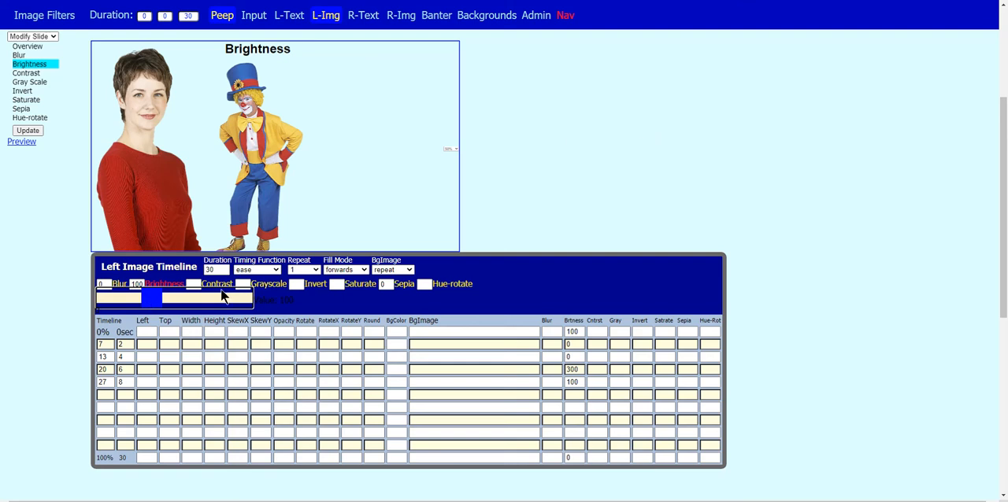
# Set the brightness in the timeline's 100% row to 100, save the slide, and preview it
pyautogui.moveTo(557, 329)
pyautogui.moveTo(584, 331)
pyautogui.click(579, 459)
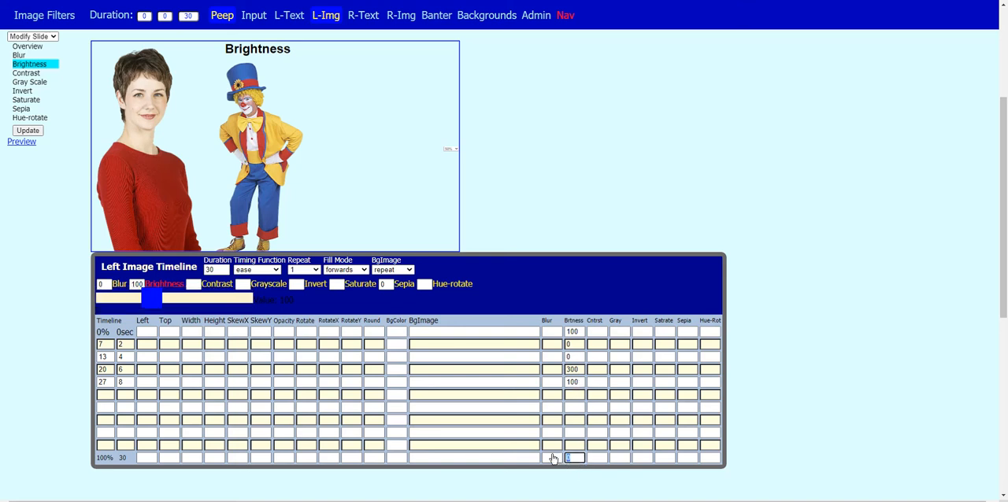
pyautogui.write('100')
pyautogui.click(619, 232)
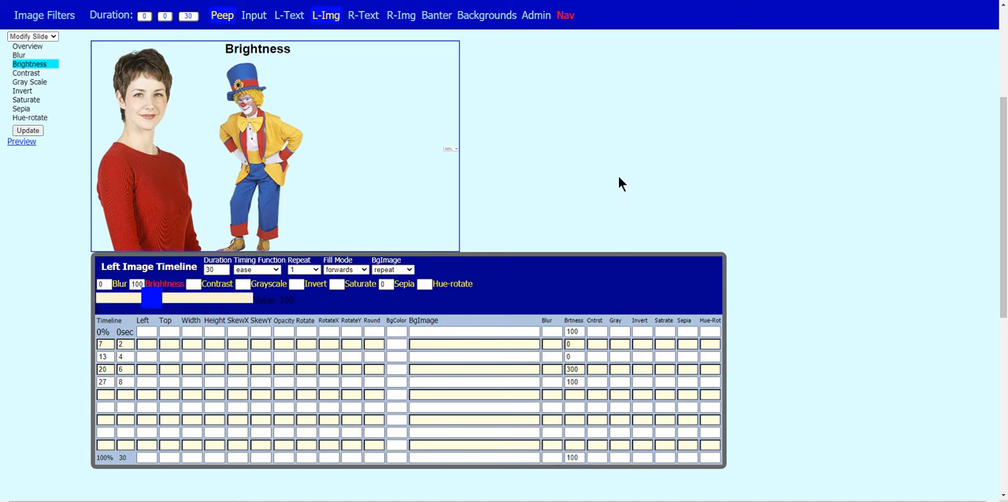
pyautogui.click(30, 131)
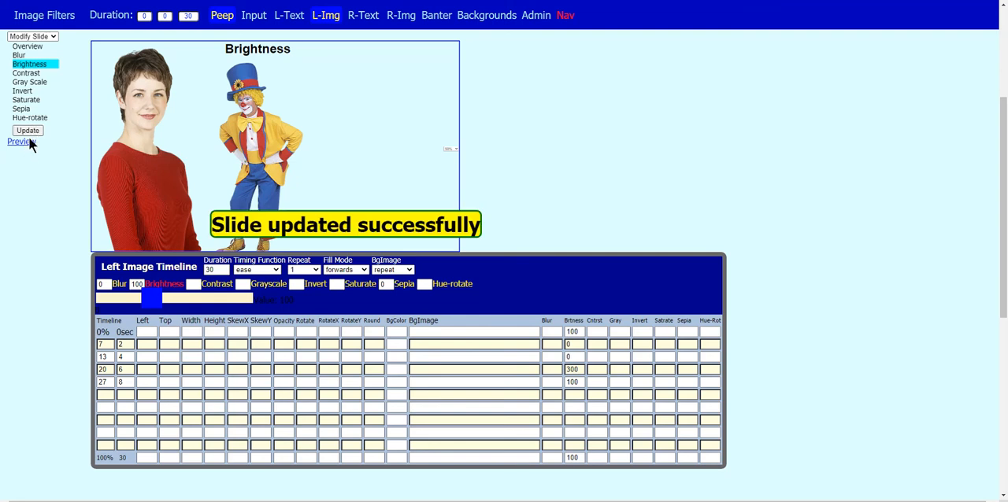
pyautogui.click(25, 141)
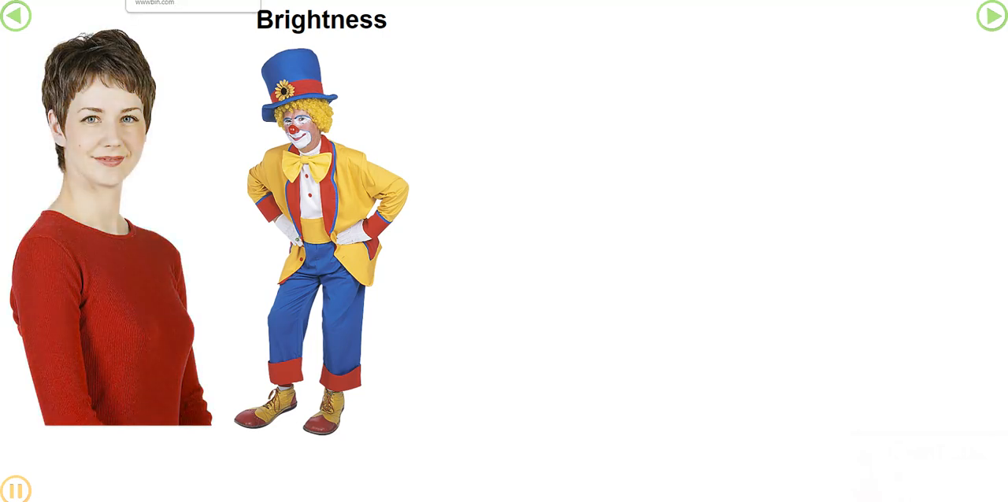
pyautogui.click(185, 0)
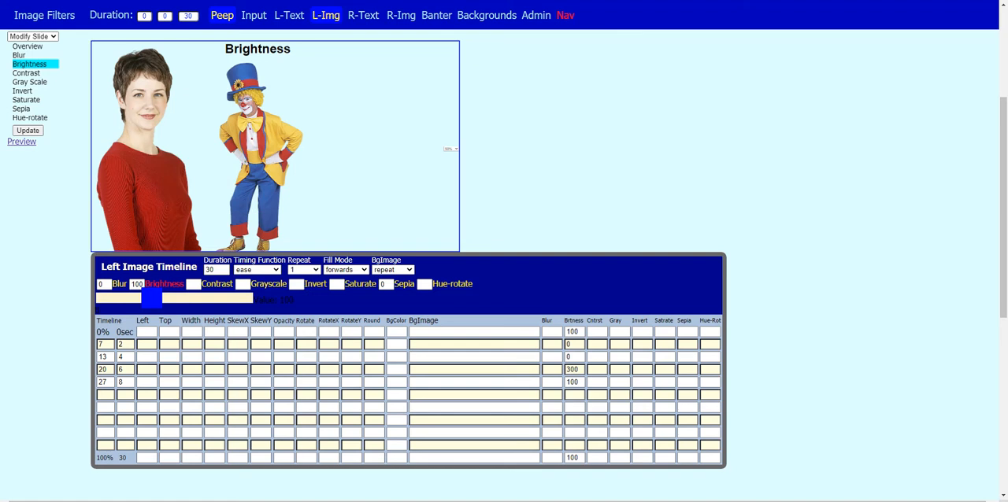
# Open the Contrast slide and preview its contrast animation, closing the preview when done
pyautogui.click(23, 74)
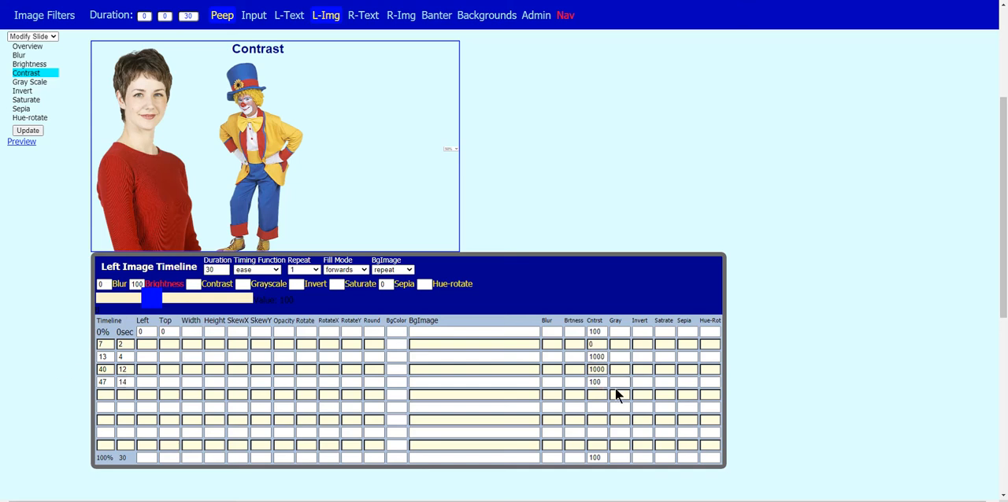
pyautogui.click(22, 146)
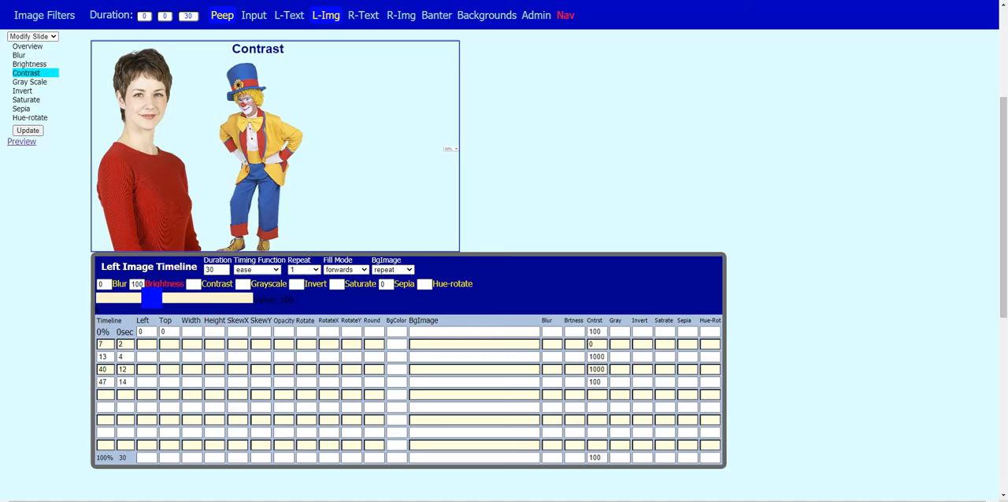
pyautogui.click(189, 0)
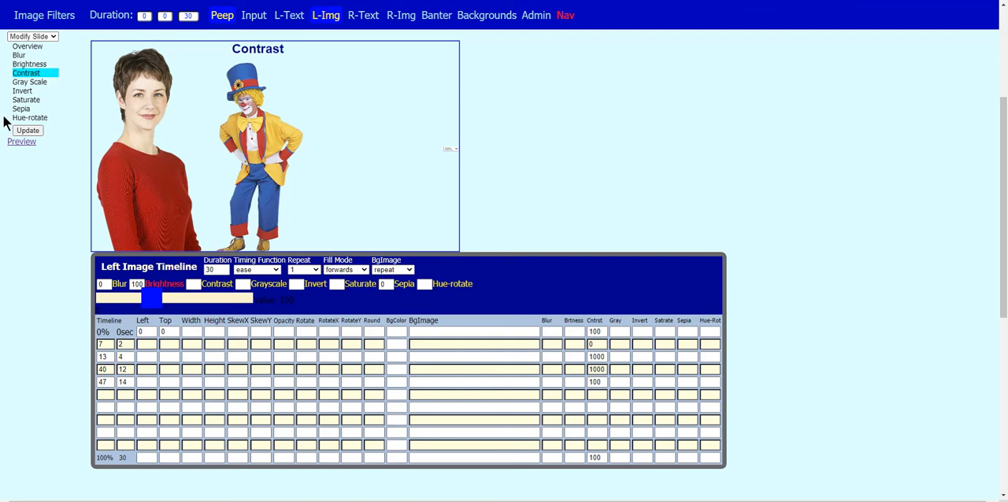
# Save the Contrast slide and run its preview again
pyautogui.click(26, 131)
pyautogui.click(22, 142)
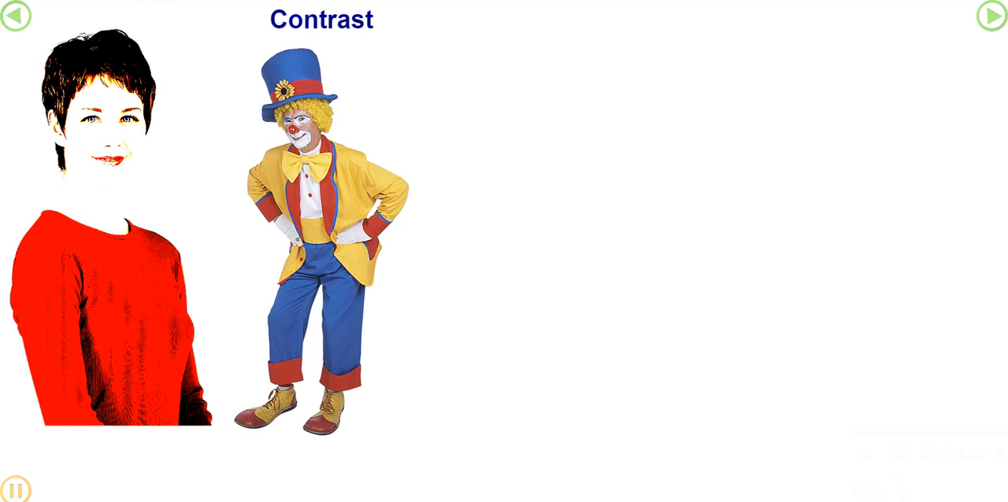
pyautogui.click(177, 1)
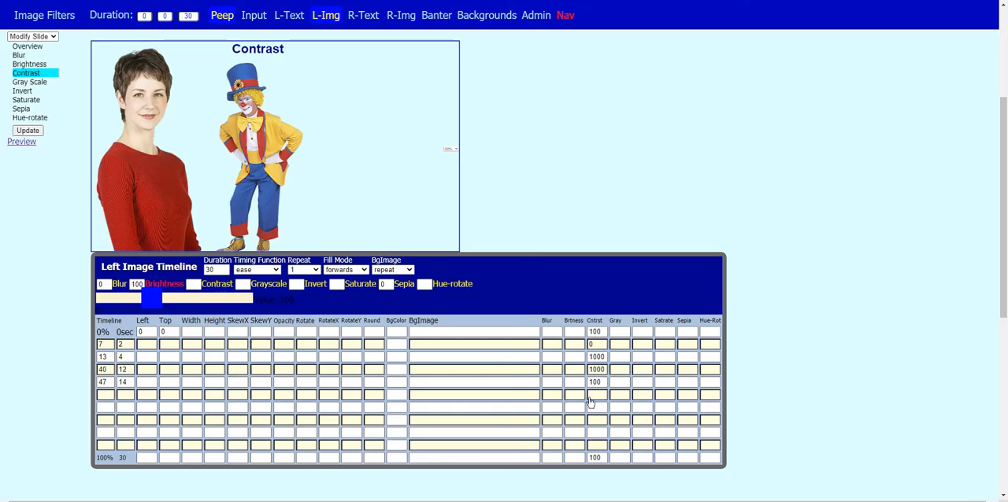
# Check the 12 and 14 second keyframe times of the Contrast slide, then update the slide and preview it
pyautogui.click(131, 370)
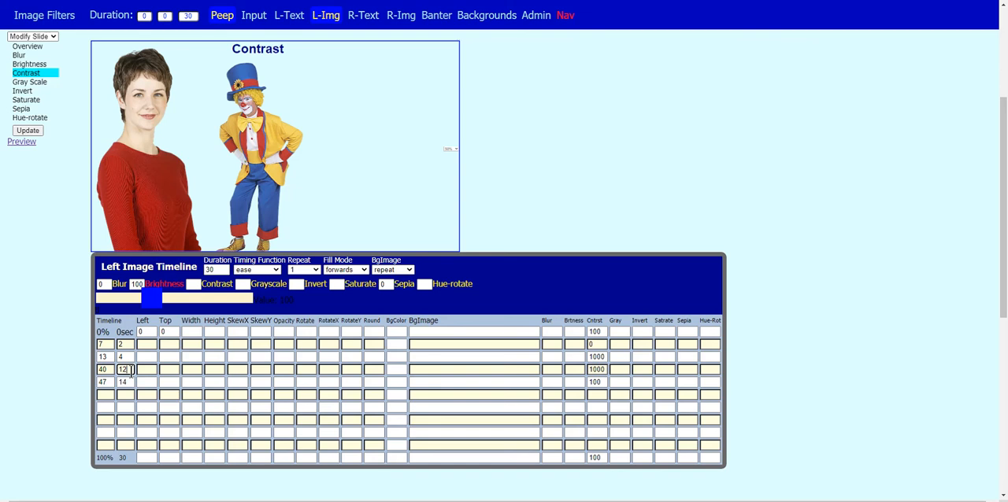
pyautogui.click(131, 381)
pyautogui.click(27, 130)
pyautogui.click(21, 143)
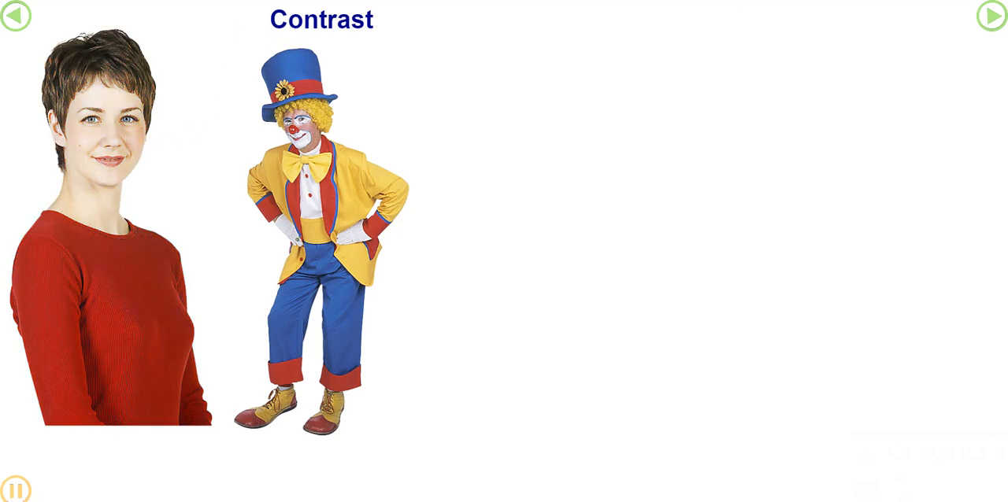
pyautogui.hotkey('ctrl', 'w')
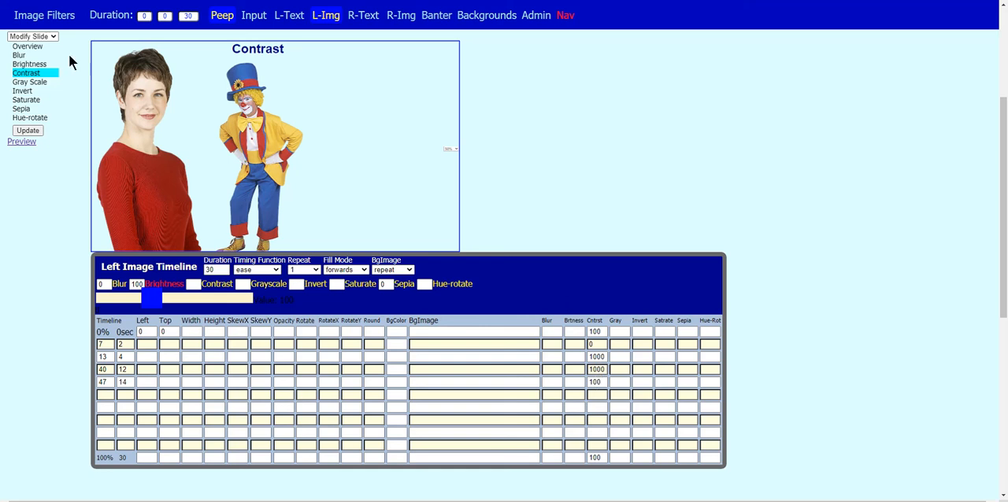
# Open the Gray Scale slide and preview its grayscale animation, closing the preview when done
pyautogui.click(22, 82)
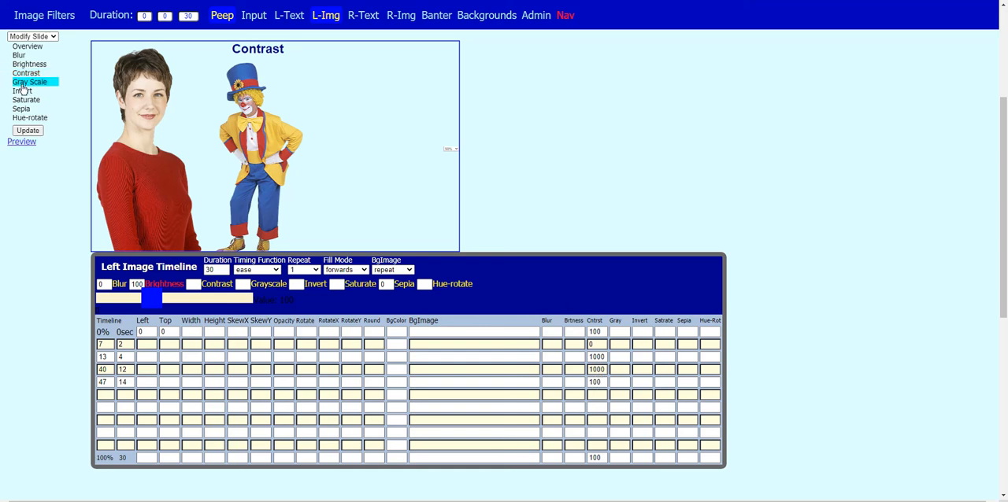
pyautogui.click(21, 142)
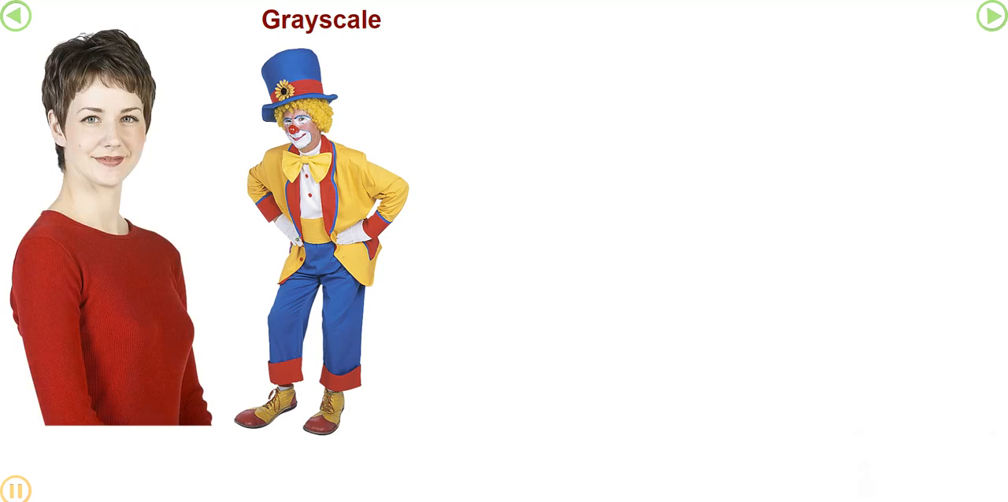
pyautogui.hotkey('ctrl', 'w')
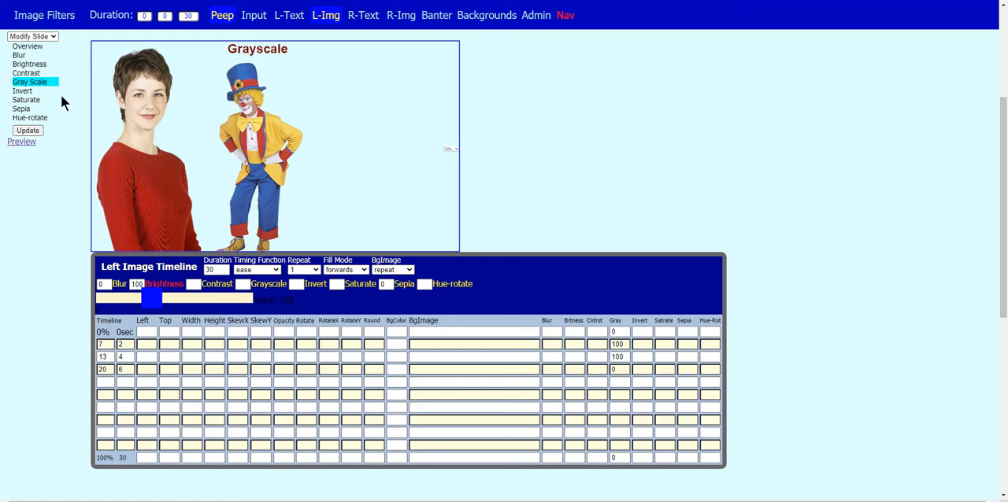
# Open the Invert slide, update it, and preview its invert animation before returning to the editor
pyautogui.click(22, 92)
pyautogui.click(26, 131)
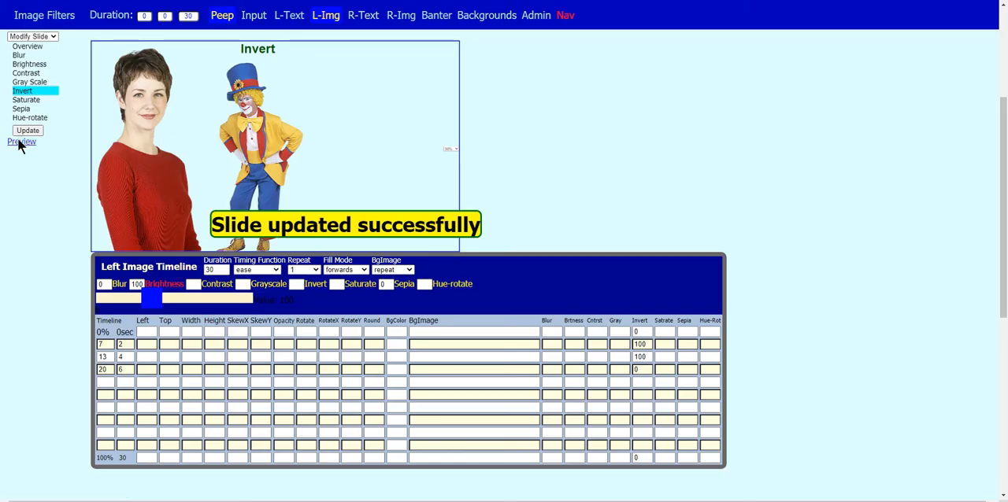
pyautogui.click(20, 141)
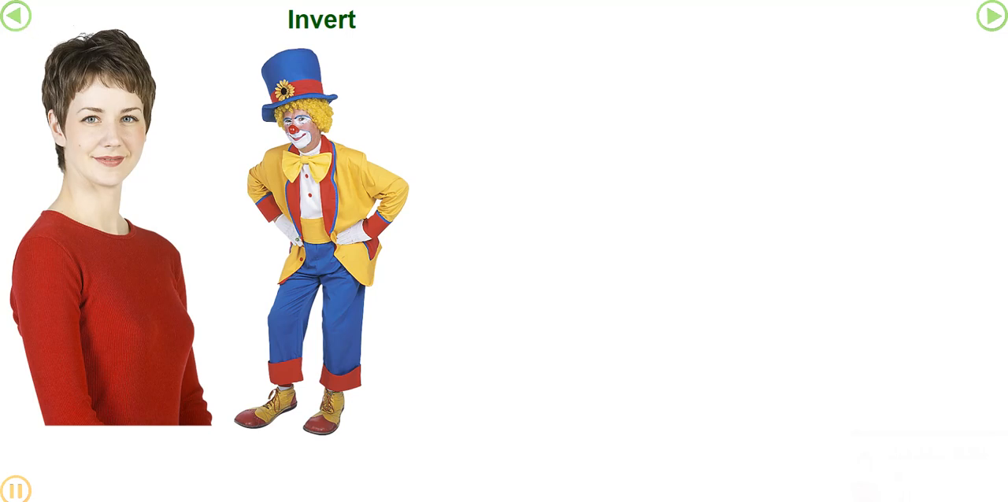
pyautogui.click(16, 16)
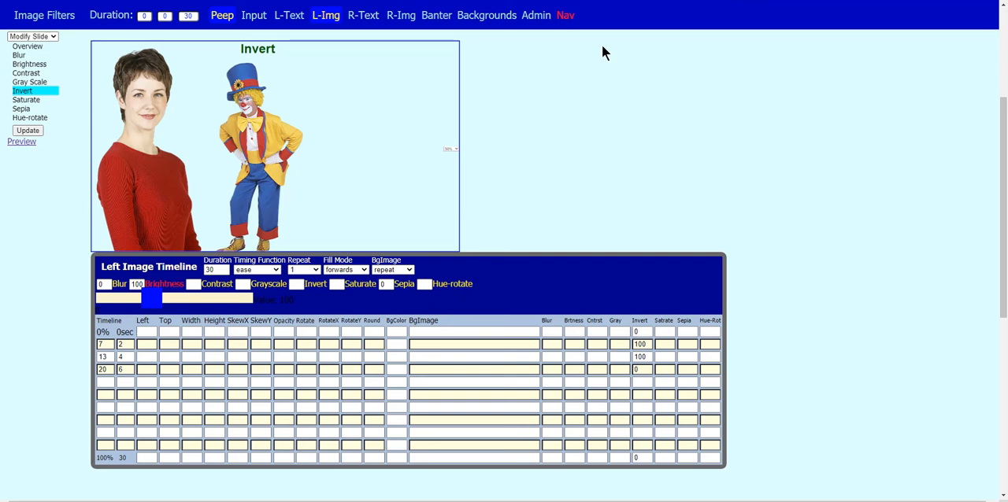
# Open the Saturate slide, update it, and preview its saturation animation before returning to the editor
pyautogui.click(17, 101)
pyautogui.click(28, 130)
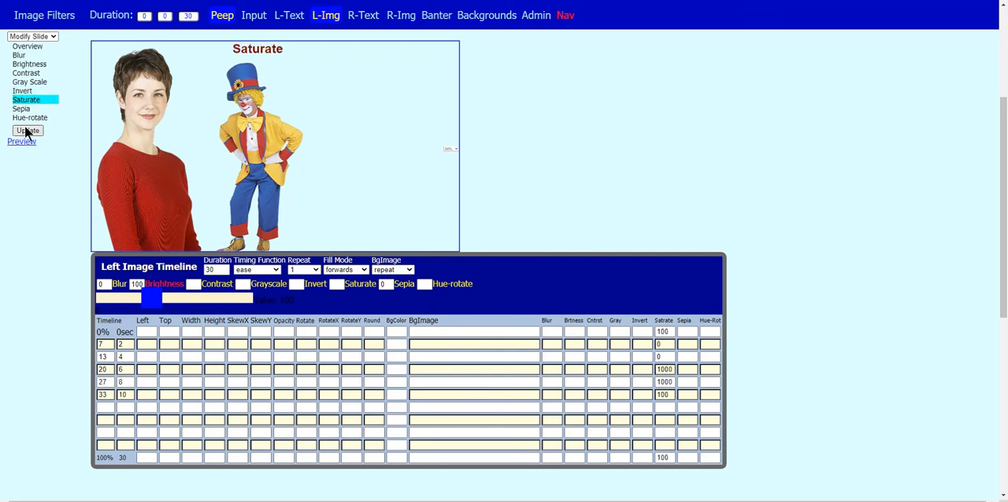
pyautogui.click(22, 142)
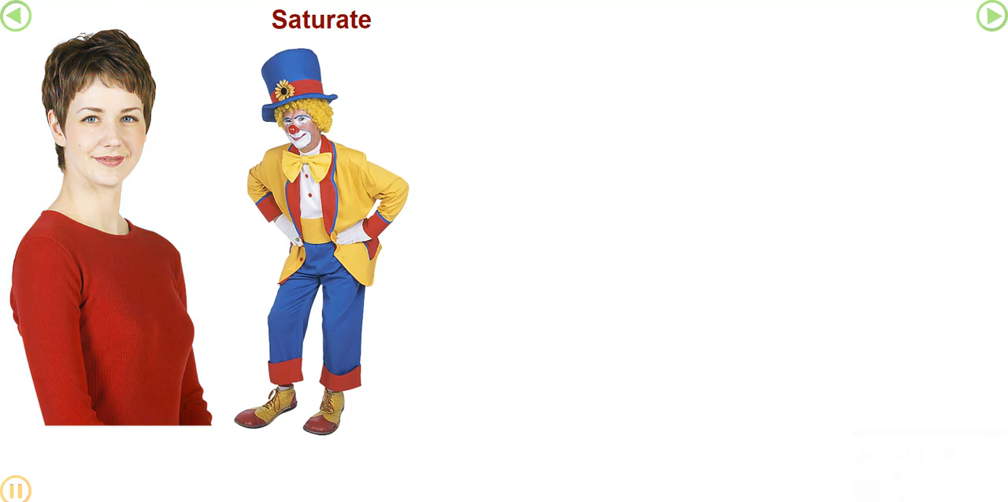
pyautogui.hotkey('ctrl', 'shift', 'Tab')
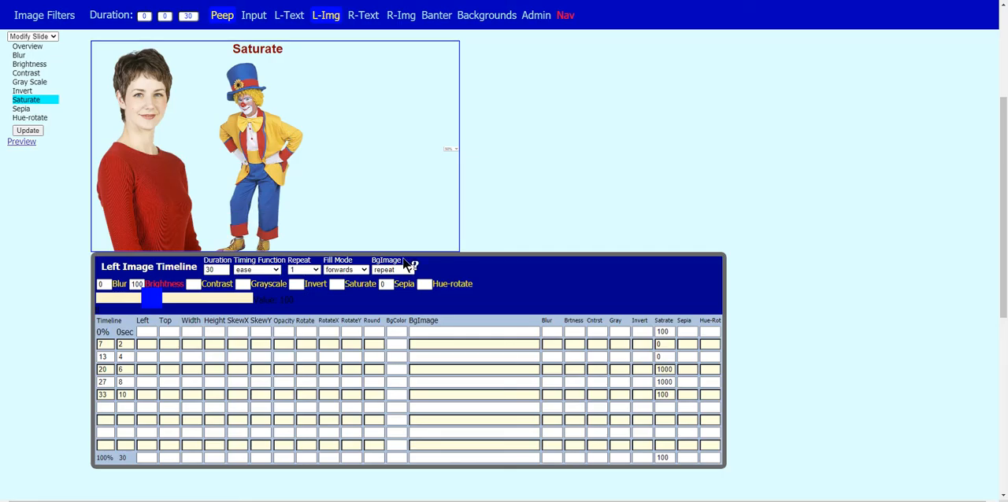
# Update the Sepia slide and preview it, stepping back to the Saturate slide and forward again before returning to the editor
pyautogui.click(21, 109)
pyautogui.click(28, 132)
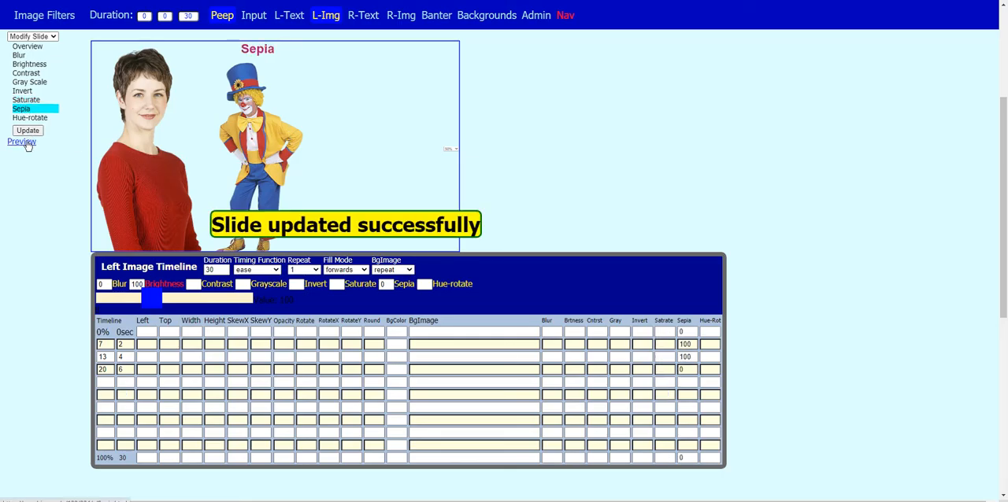
pyautogui.click(24, 141)
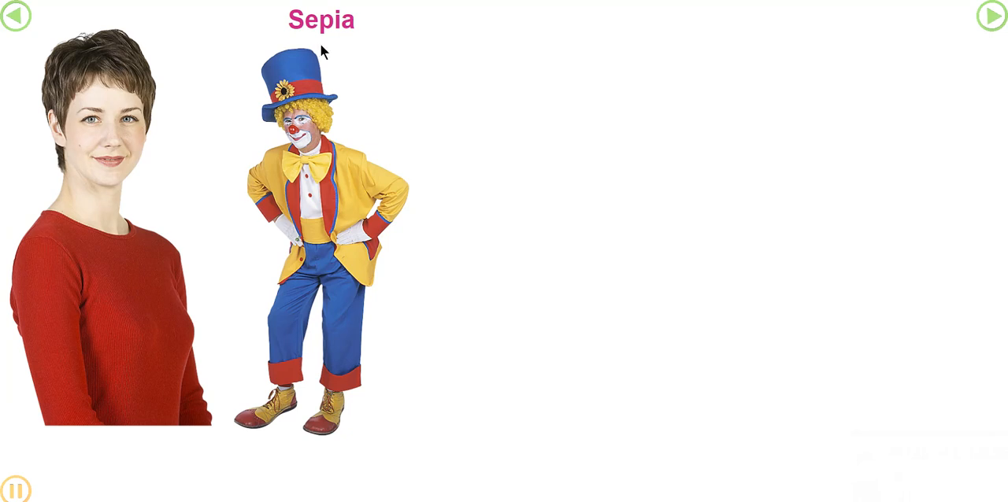
pyautogui.click(16, 17)
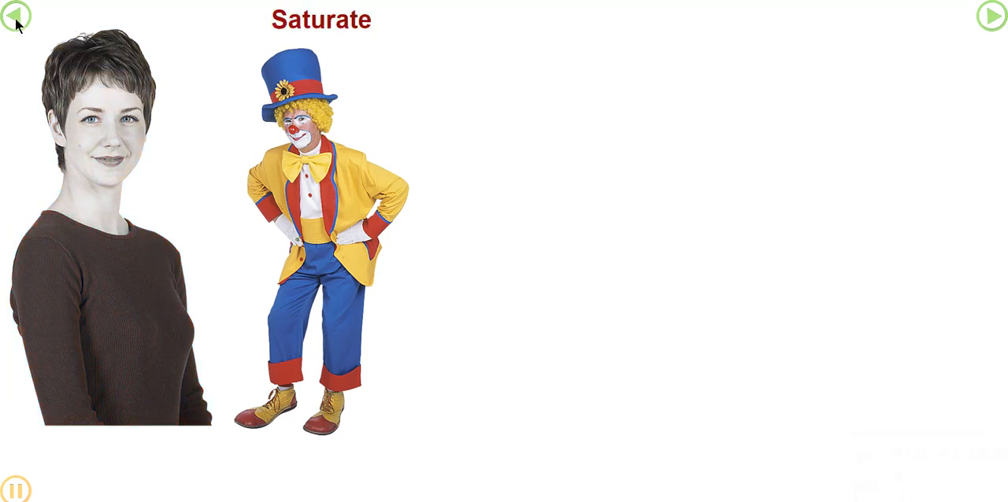
pyautogui.click(991, 16)
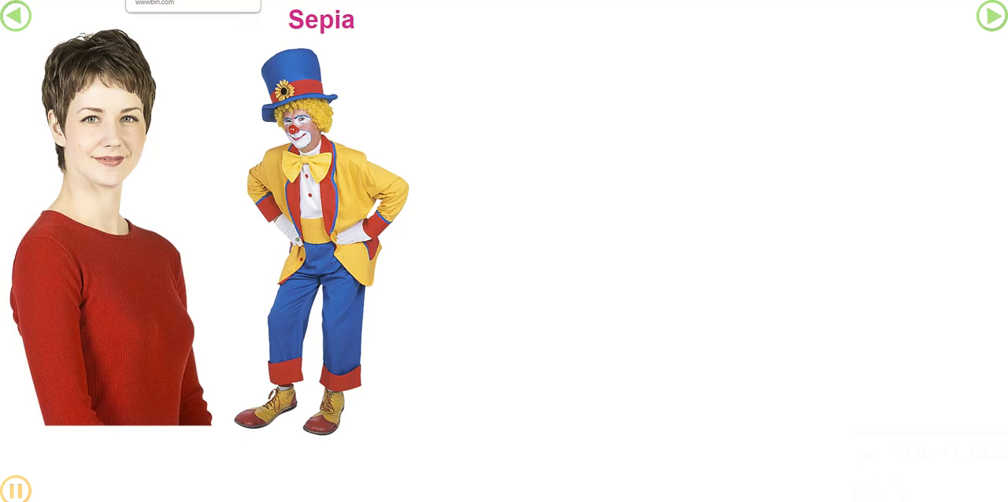
pyautogui.click(379, 0)
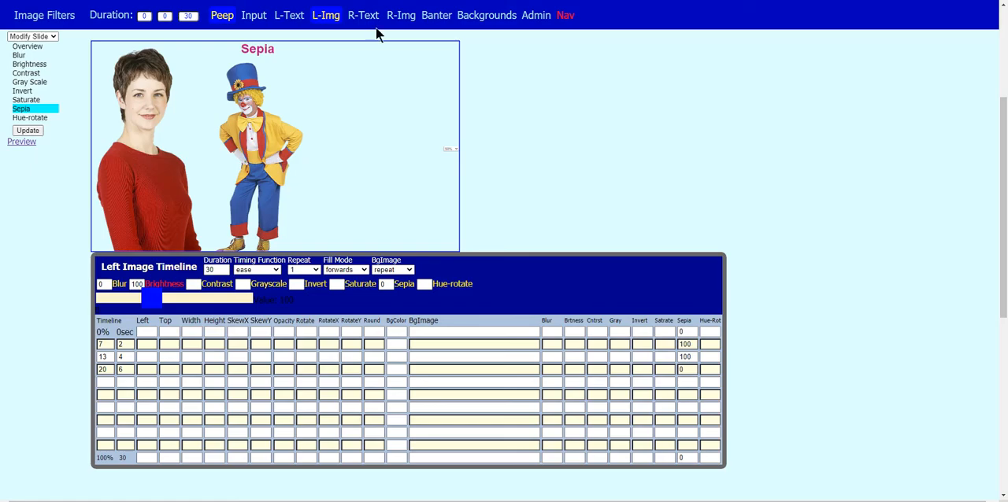
# Open the Hue-rotate slide, update it, and preview its hue rotation
pyautogui.click(22, 118)
pyautogui.click(27, 131)
pyautogui.click(22, 142)
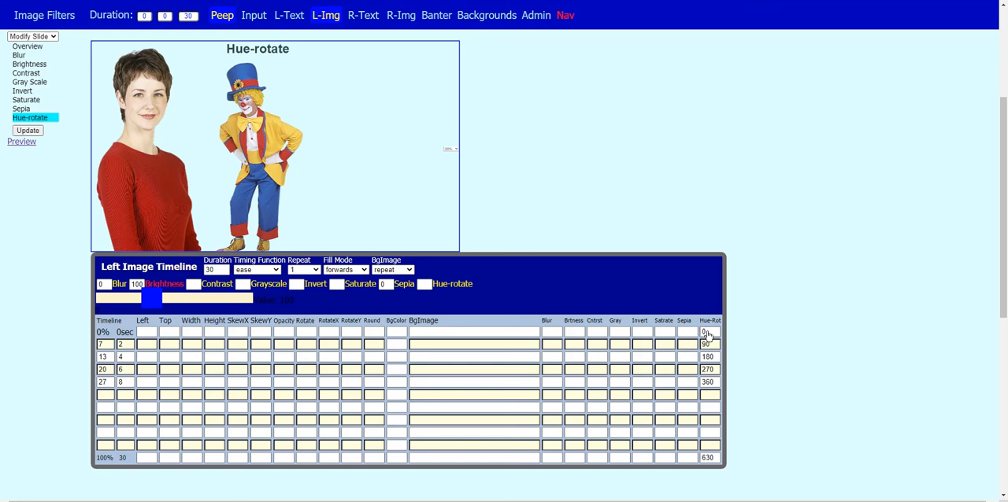
# Set the Hue-rotate slide's blur keyframes to 0 at 0 and 2 seconds and 20 at 4 and 6 seconds
pyautogui.moveTo(712, 323)
pyautogui.moveTo(1003, 260); pyautogui.dragTo(1003, 272)
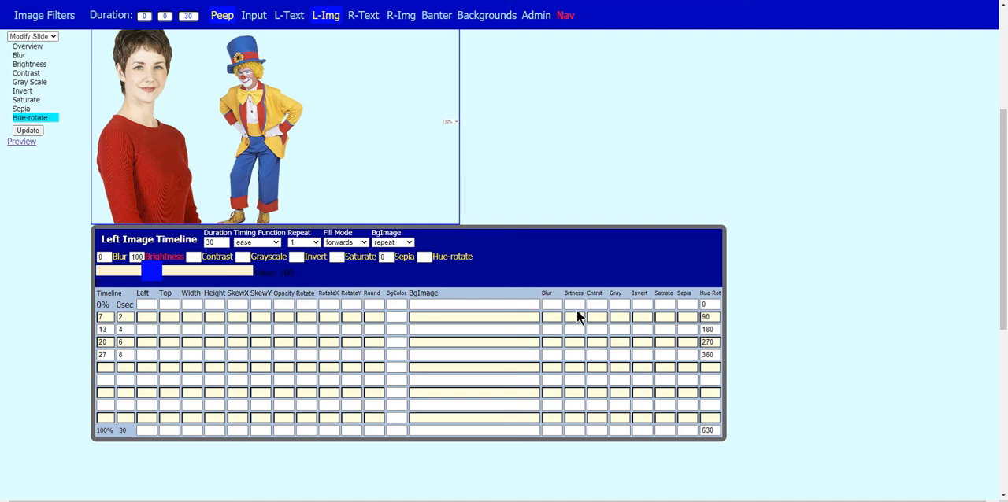
pyautogui.click(548, 307)
pyautogui.write('0')
pyautogui.click(553, 319)
pyautogui.write('0')
pyautogui.click(553, 331)
pyautogui.write('20')
pyautogui.click(553, 340)
pyautogui.write('20')
pyautogui.moveTo(547, 300)
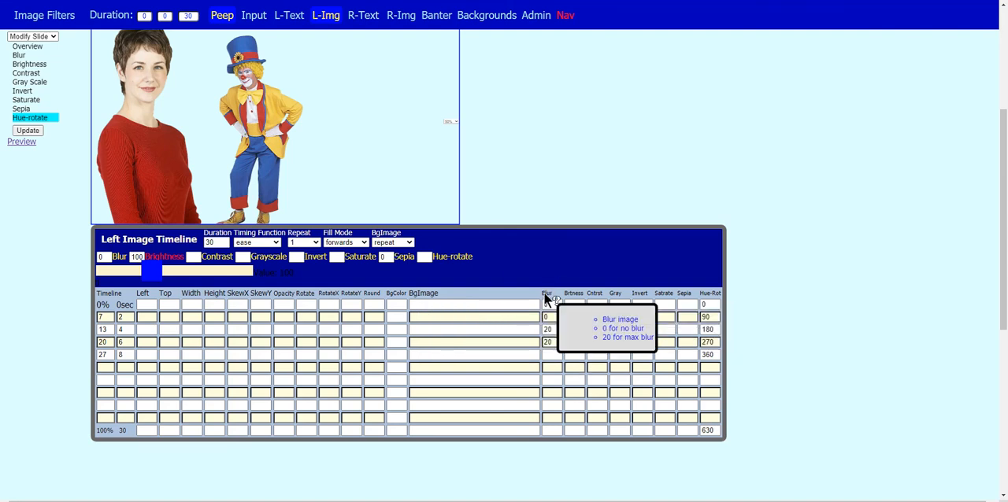
# Set the blur in the timeline's 100% row to 20, update the slide, and preview it before returning to the editor
pyautogui.moveTo(1003, 215); pyautogui.dragTo(1003, 215)
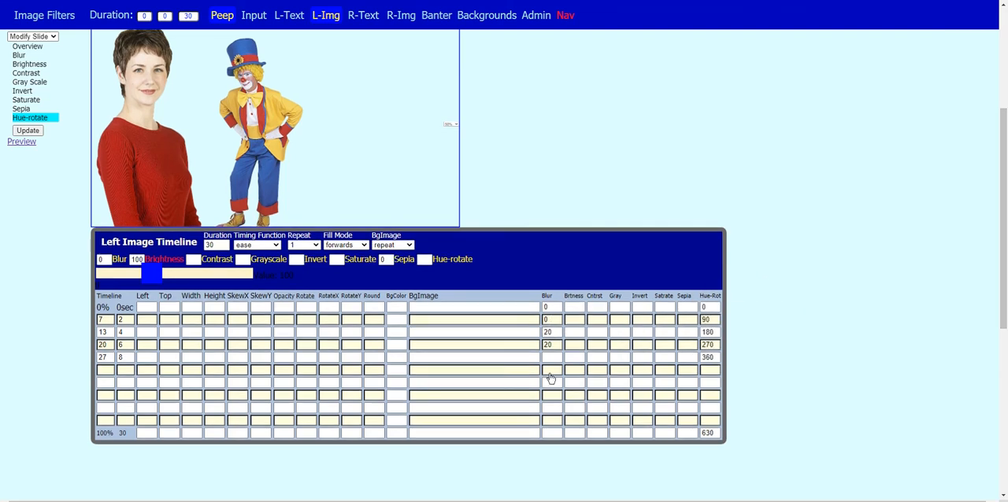
pyautogui.click(554, 434)
pyautogui.write('20')
pyautogui.click(939, 265)
pyautogui.click(36, 132)
pyautogui.click(28, 142)
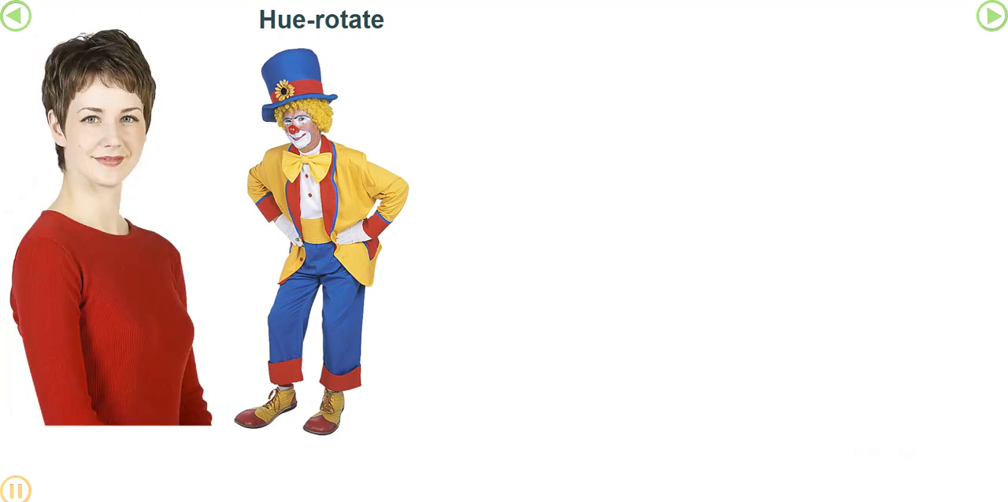
pyautogui.hotkey('ctrl', 'shift', 'Tab')
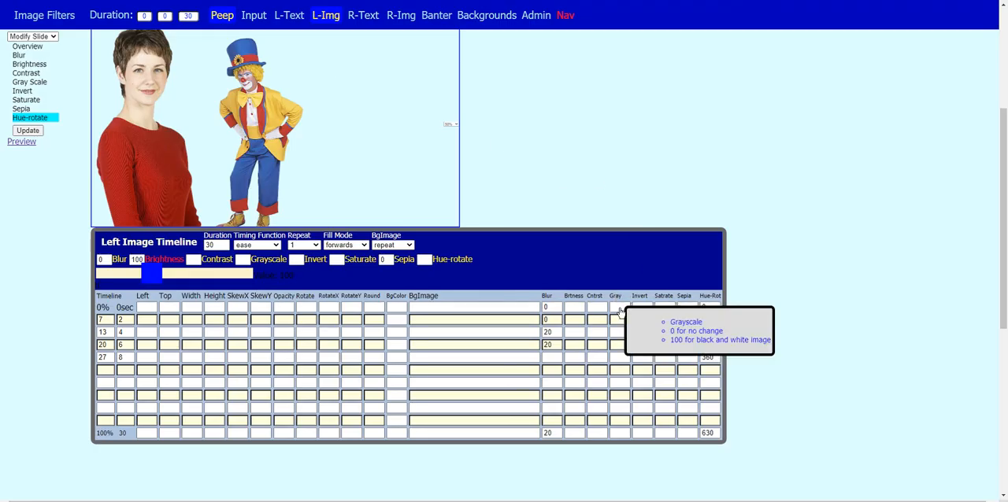